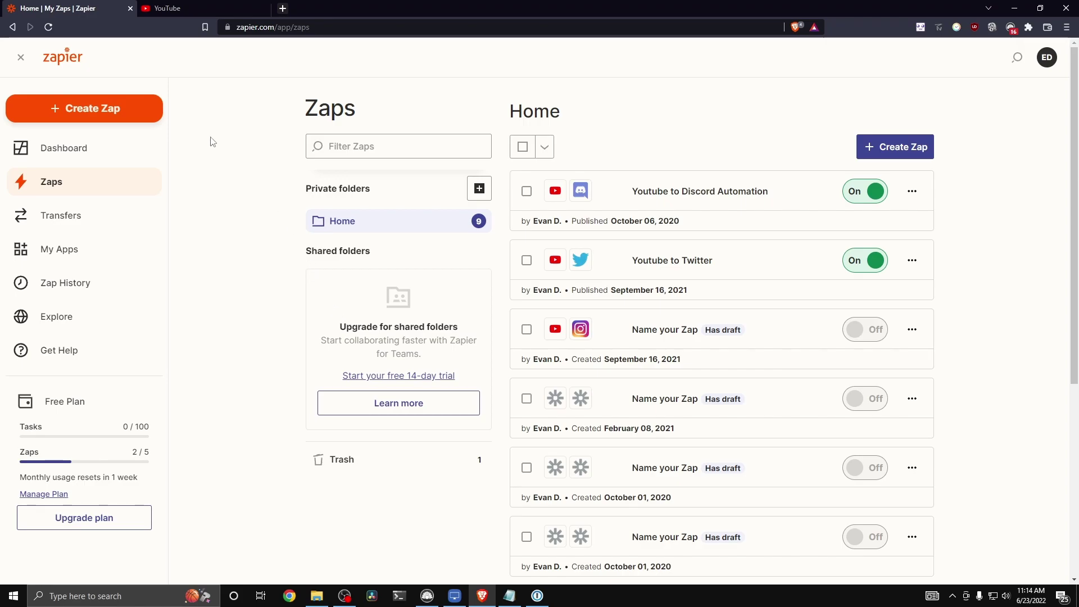
Create a new Zap with Wix Automations as the trigger app and Automation Rule as its event.
click(120, 111)
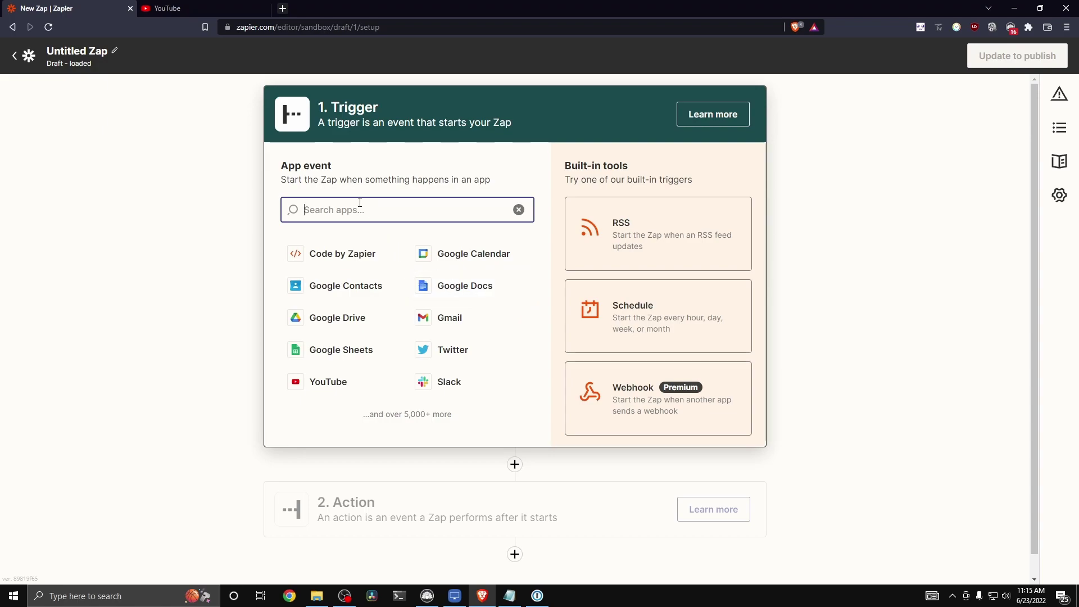
text(Wix)
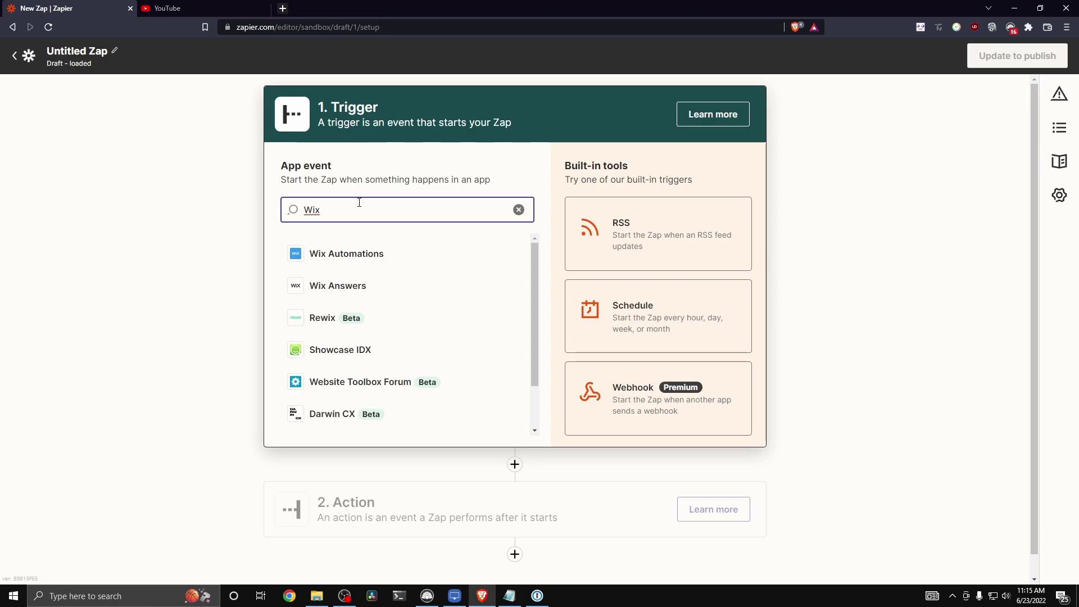
click(390, 260)
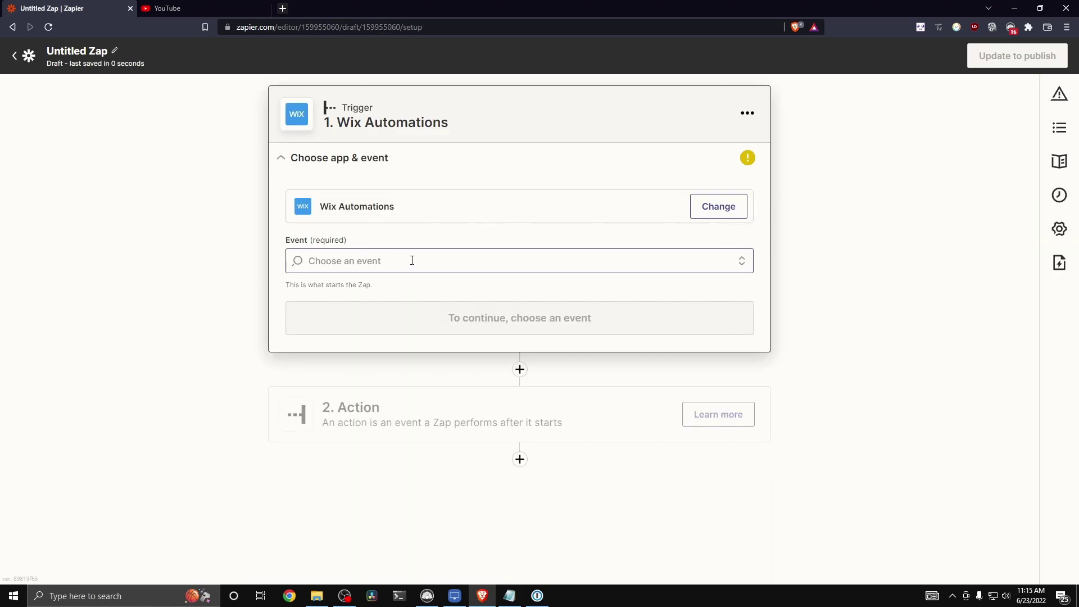
click(412, 260)
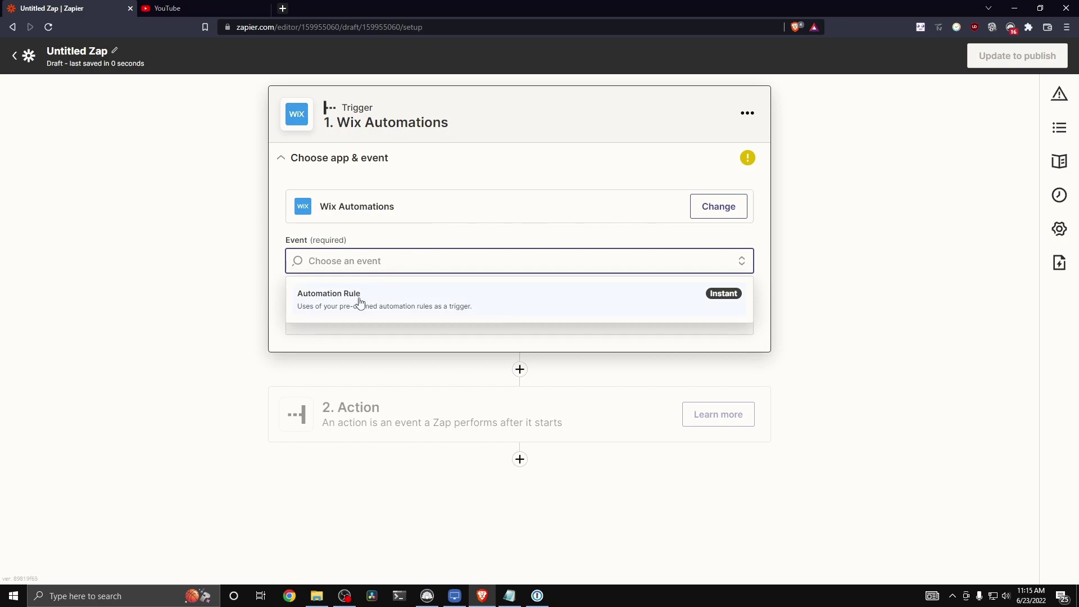
click(508, 306)
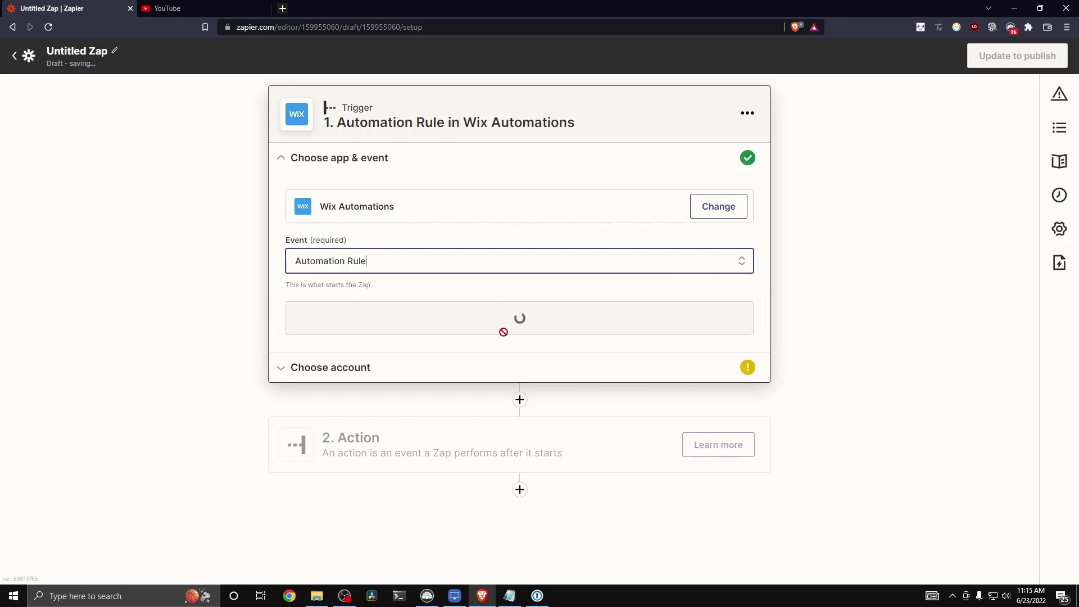
click(546, 322)
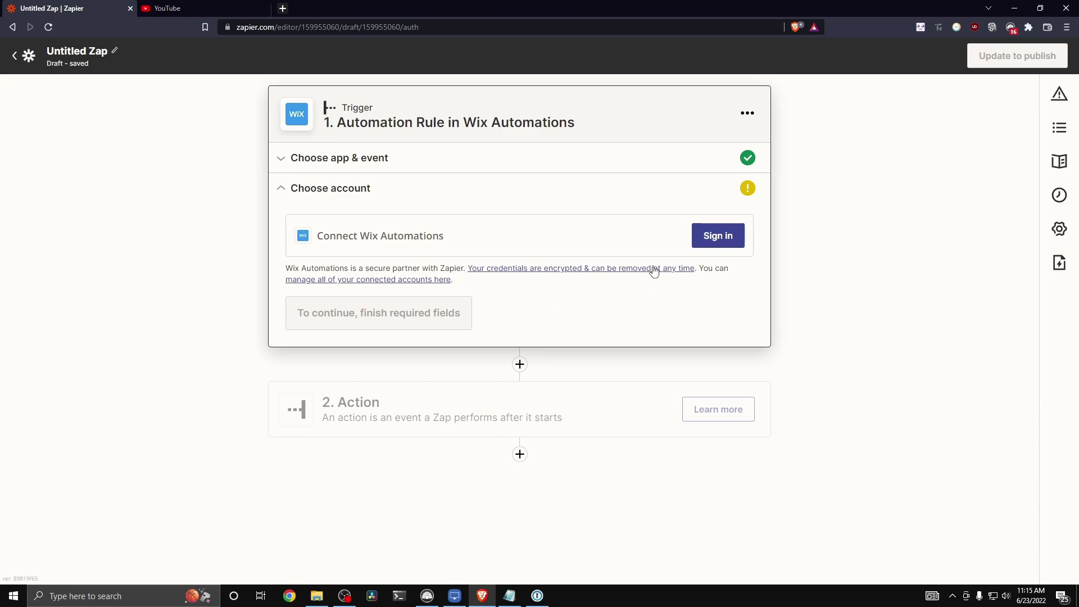
Connect the Wix site account by approving the Zapier integration for the site.
click(710, 247)
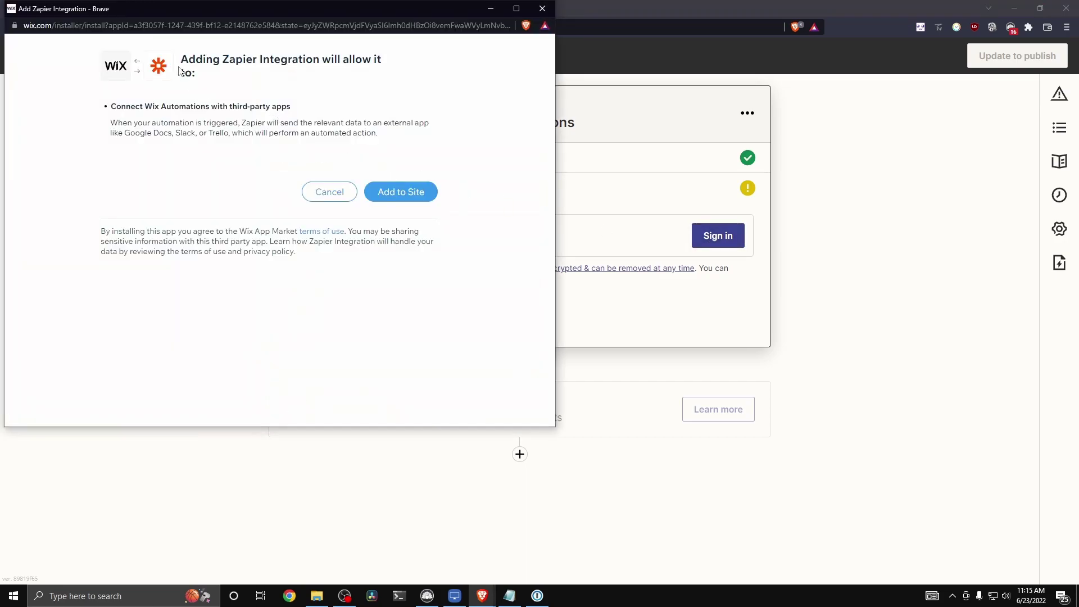
drag(260, 62, 331, 61)
click(331, 61)
drag(331, 113, 140, 107)
click(213, 109)
click(420, 195)
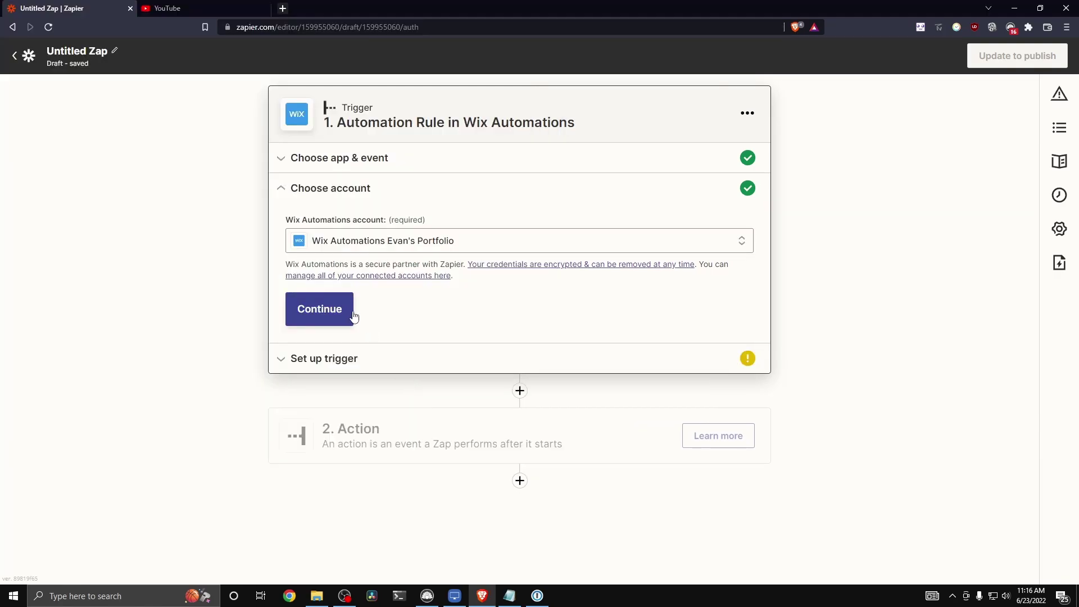
click(342, 310)
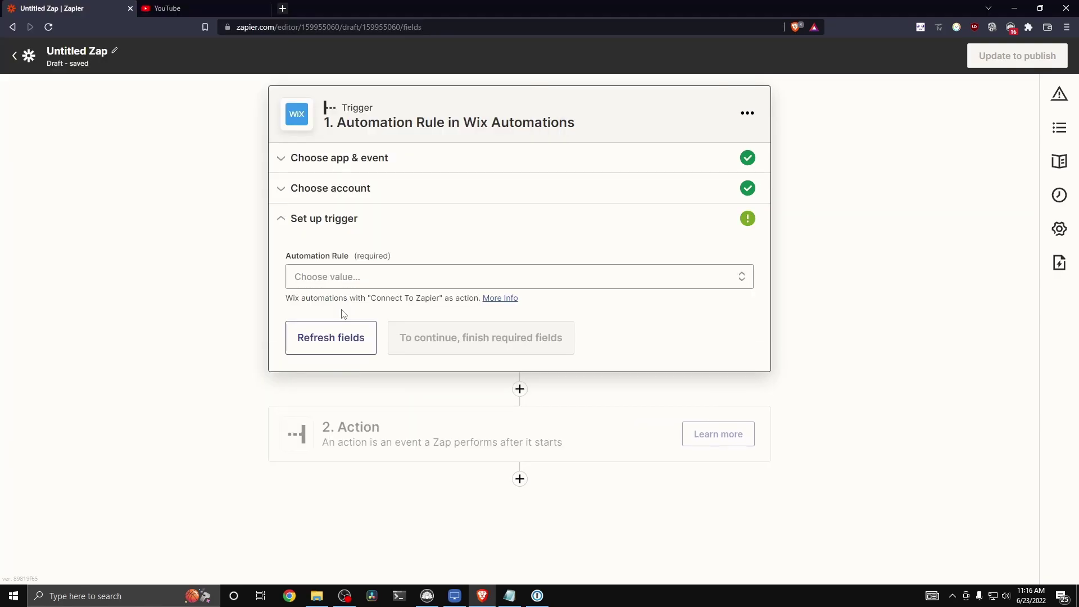
Check the Automation Rule list, find no rules available, and switch to the Wix dashboard.
click(524, 280)
drag(388, 392, 314, 394)
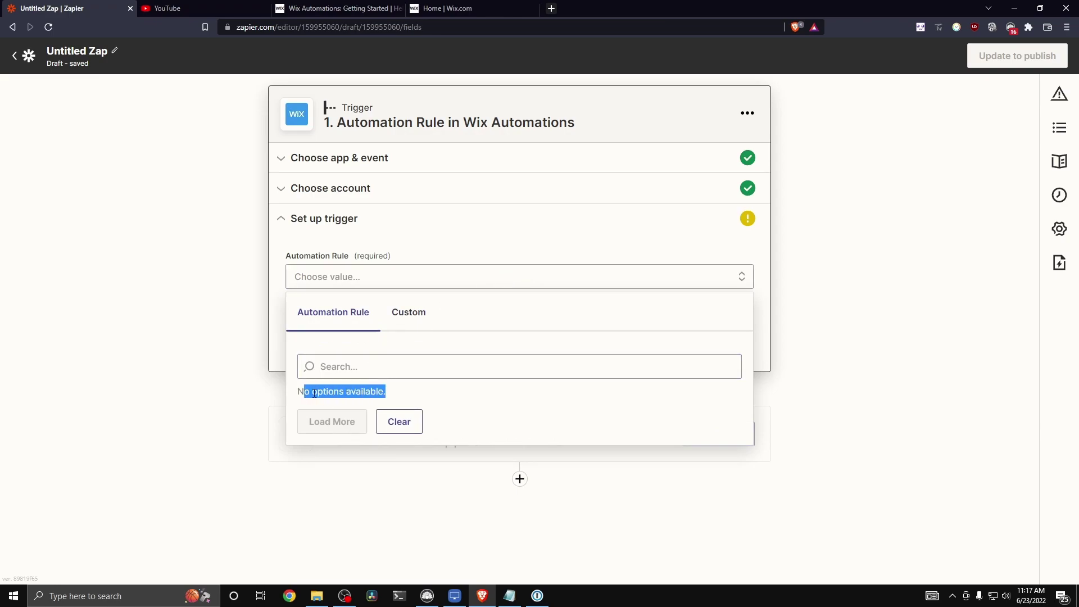
click(315, 393)
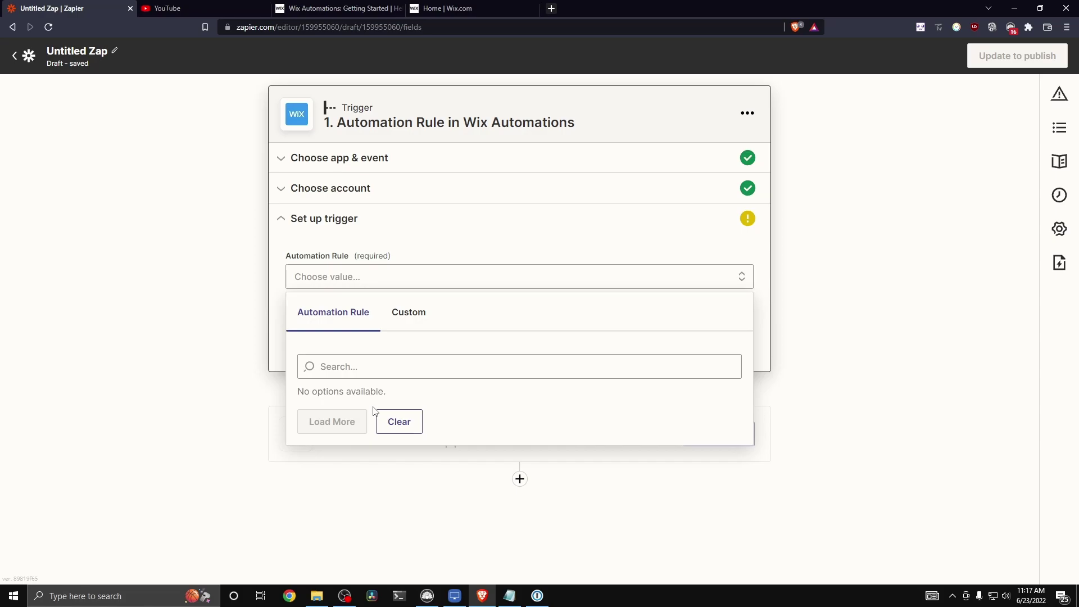
click(480, 6)
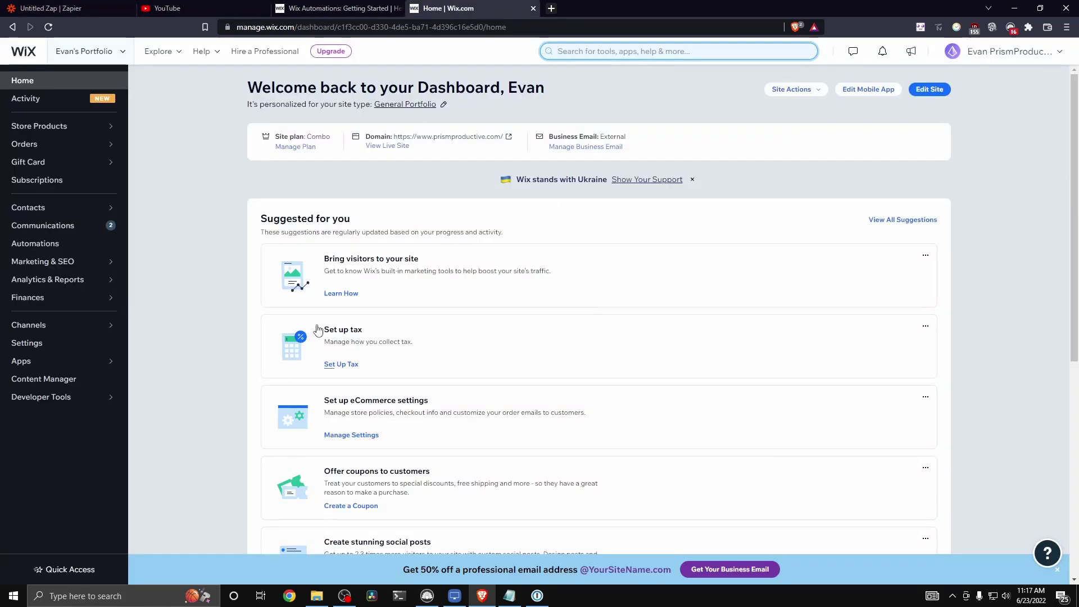
Search the Wix dashboard for 'Automations', open that page, and start a New Automation.
click(579, 52)
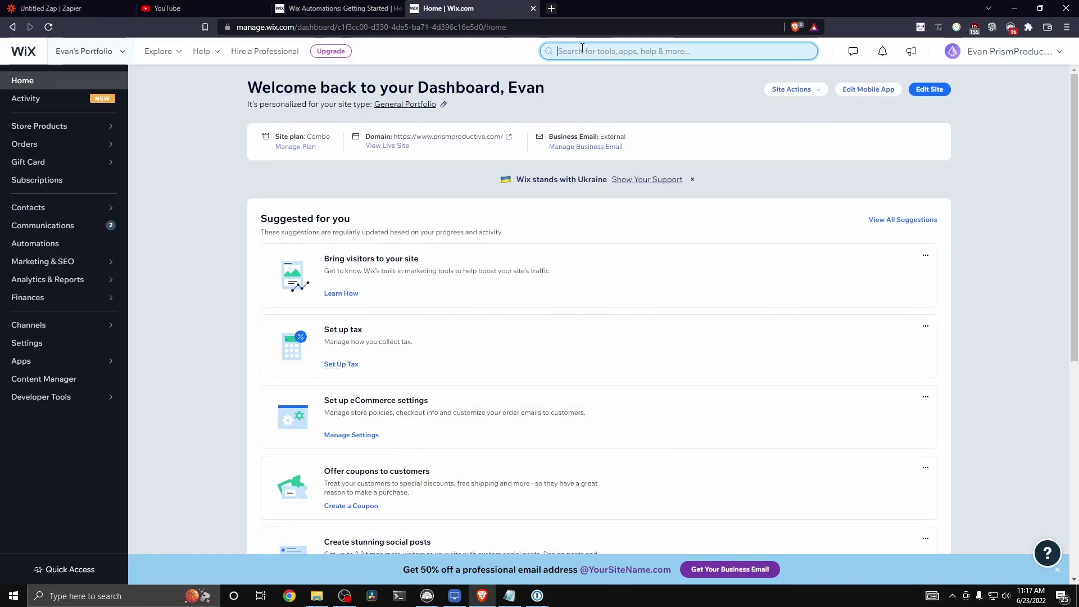
text(Automa)
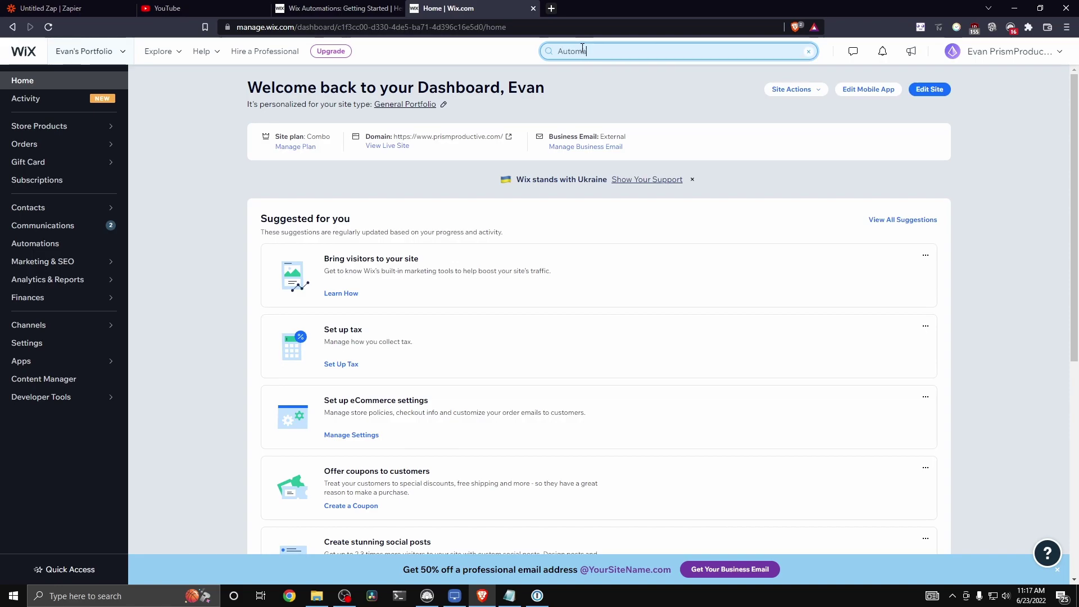
text(tions)
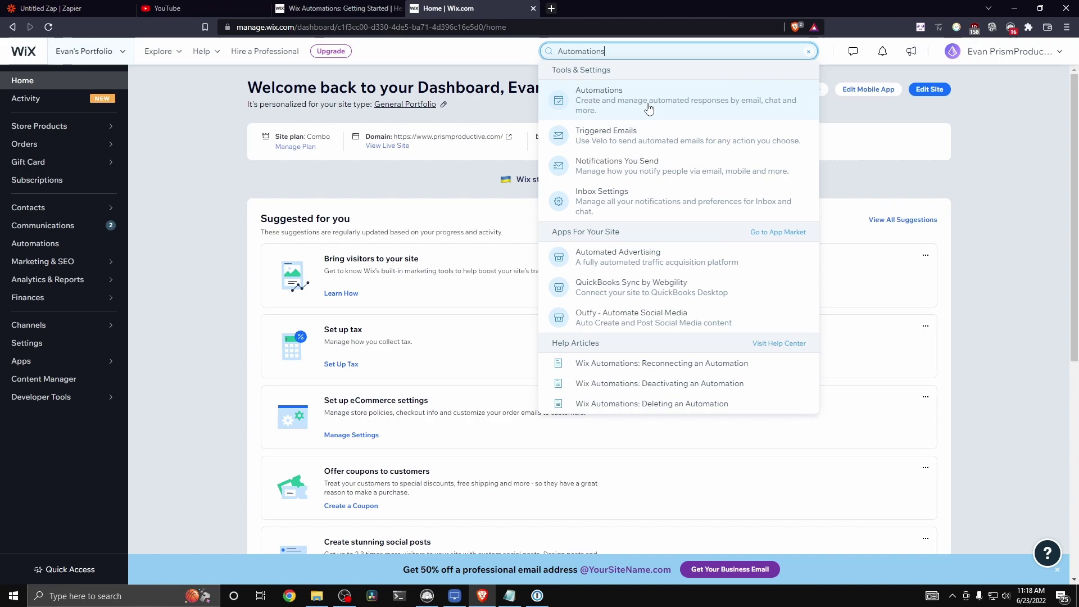
click(714, 110)
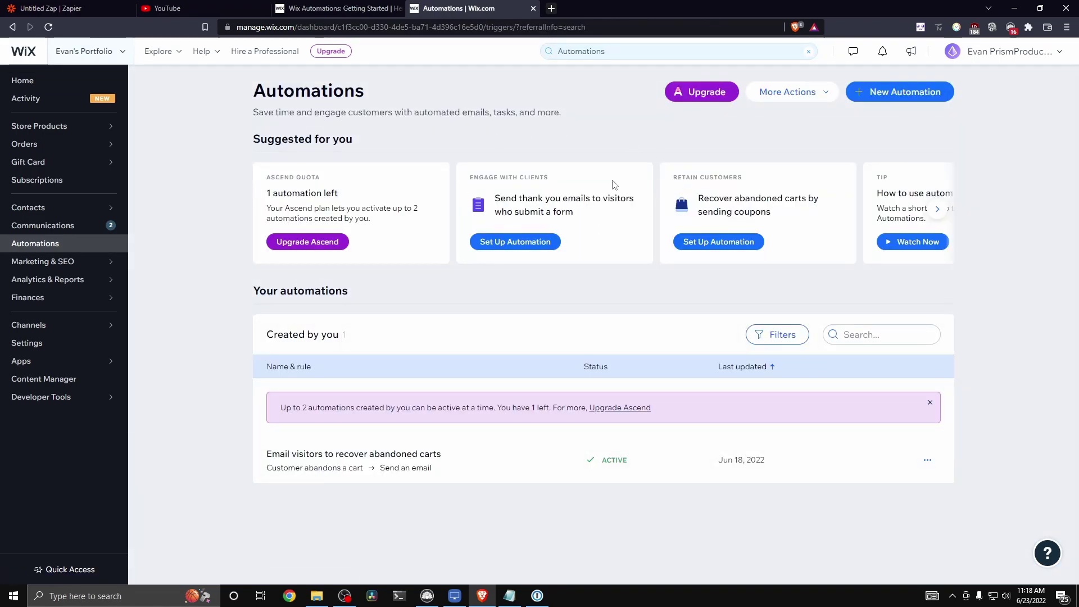
click(907, 98)
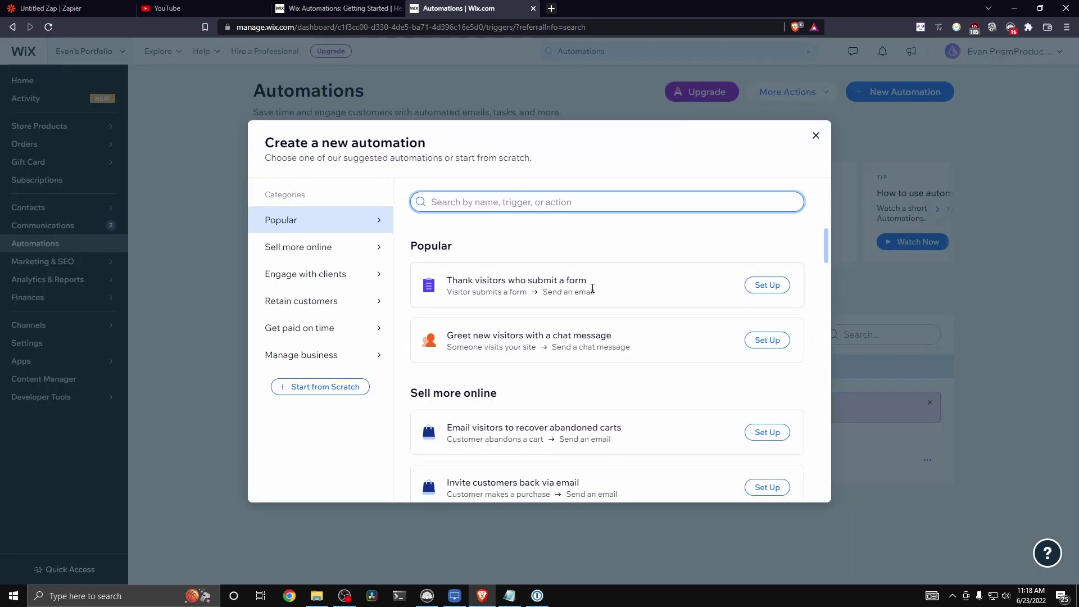
scroll(593, 288, down, 3)
scroll(593, 288, down, 15)
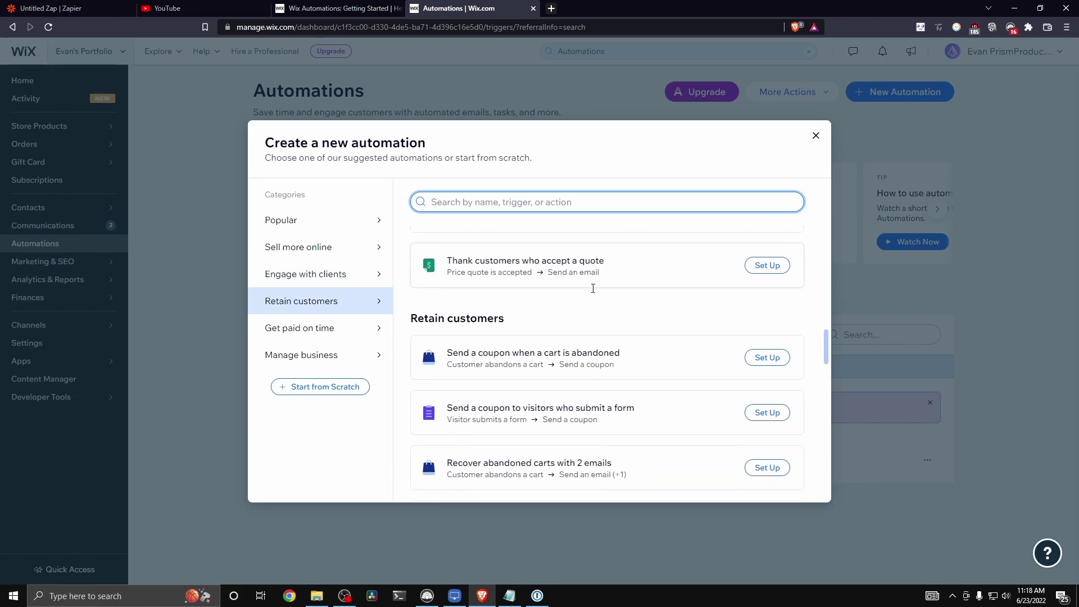
scroll(596, 291, up, 15)
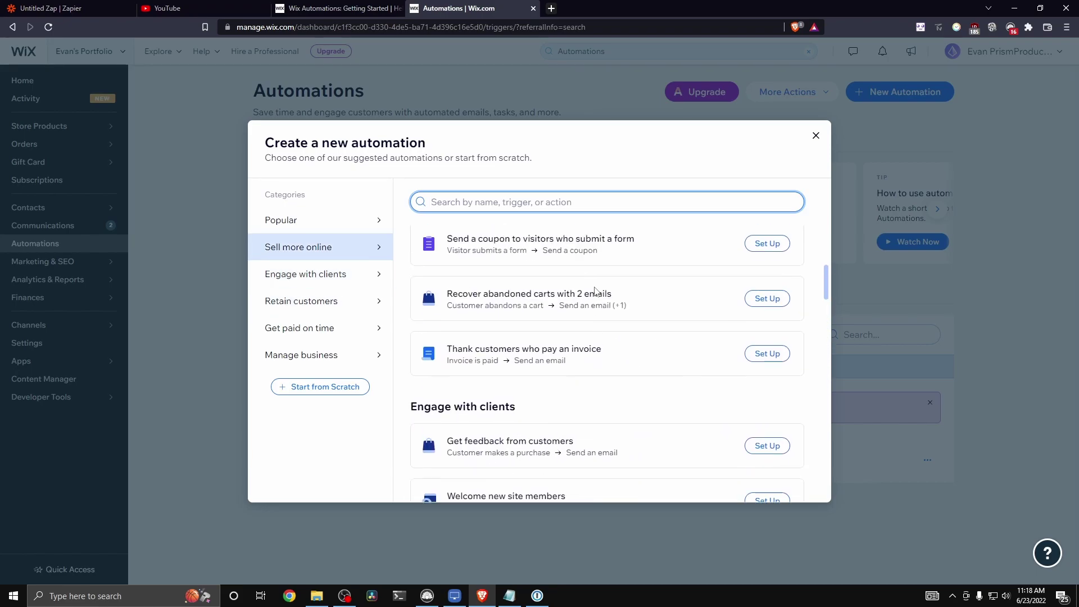
Build an automation from scratch with Connect to Zapier as its action.
click(321, 393)
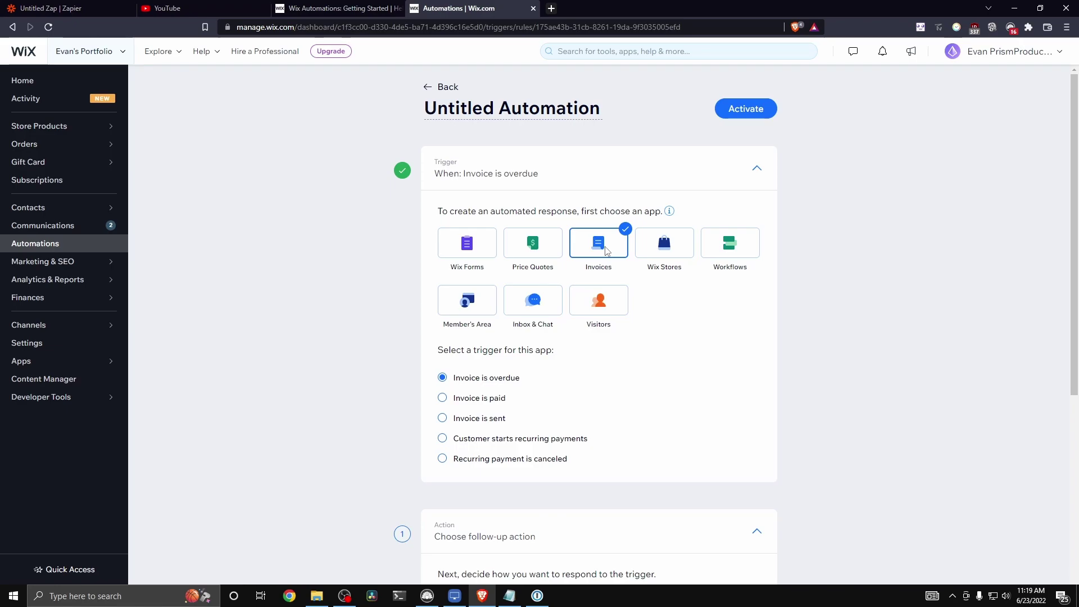
scroll(506, 294, down, 6)
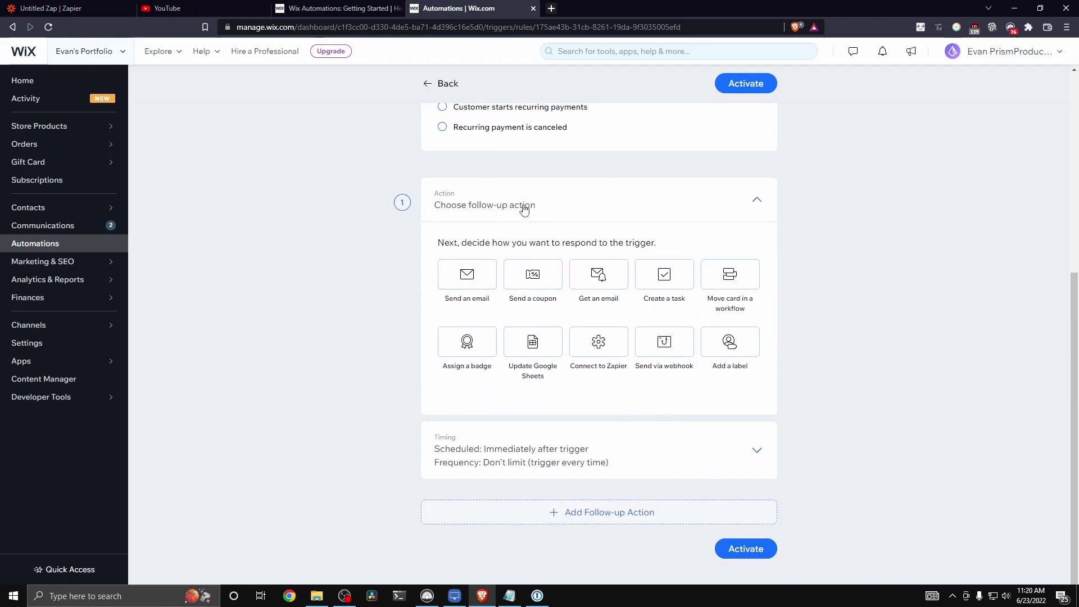
click(600, 347)
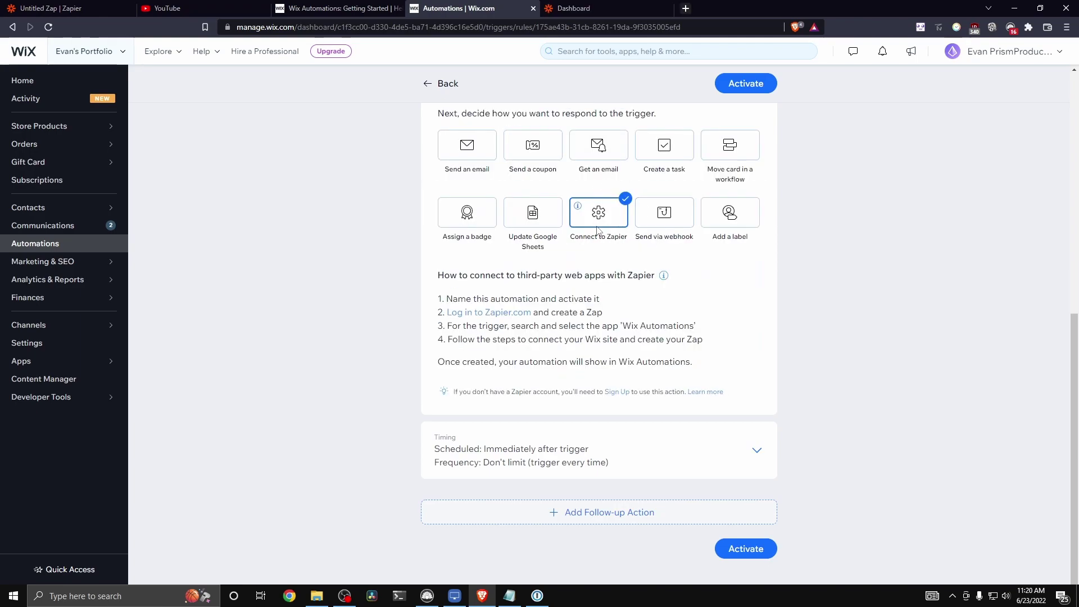
Name the automation 'Youtube Tutorial' and activate it.
click(743, 550)
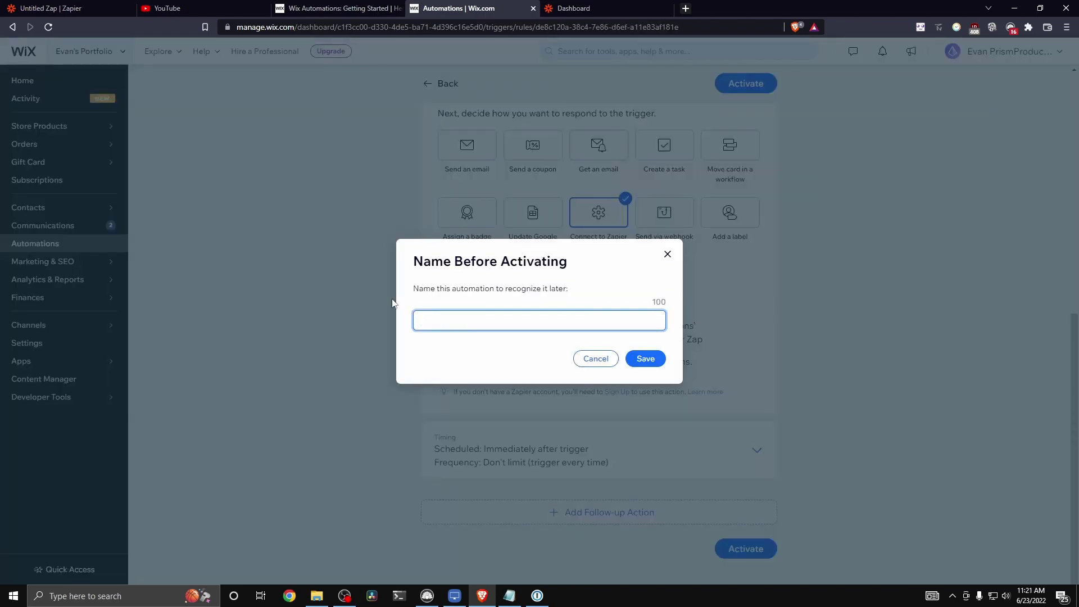
text(Youtube Tutorial)
click(646, 359)
drag(706, 69, 612, 239)
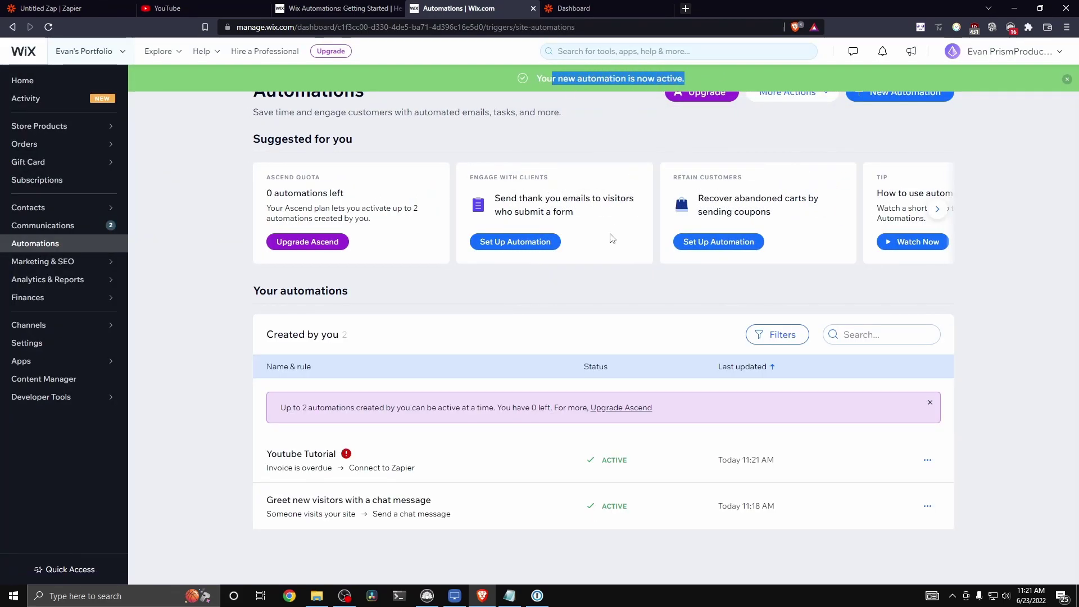
Try reloading the old Zap's automation rules, then discard that unpublished draft Zap.
key(ctrl+1)
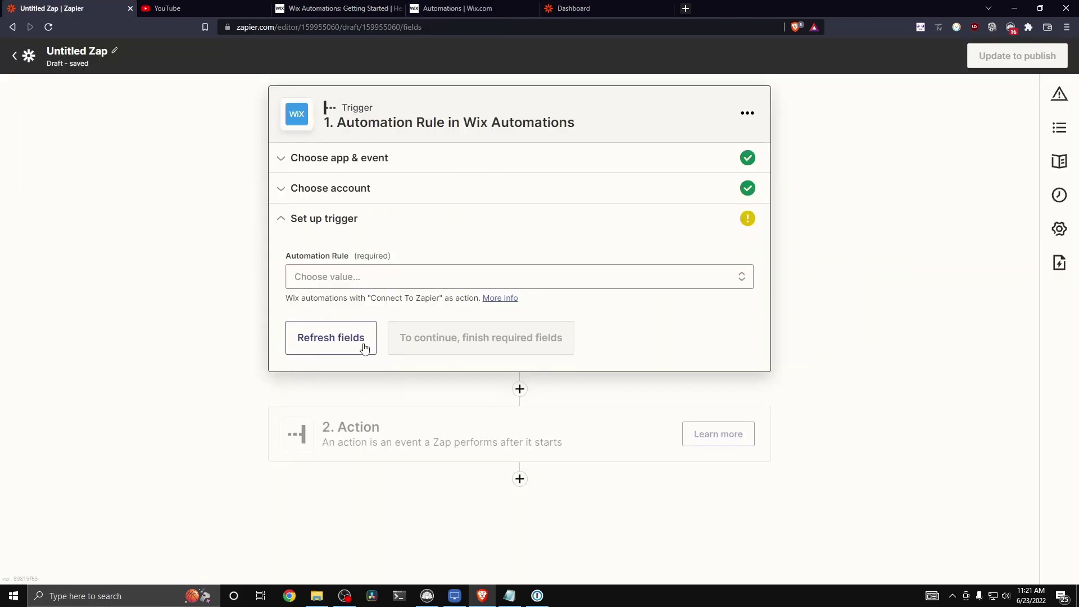
click(311, 345)
click(354, 278)
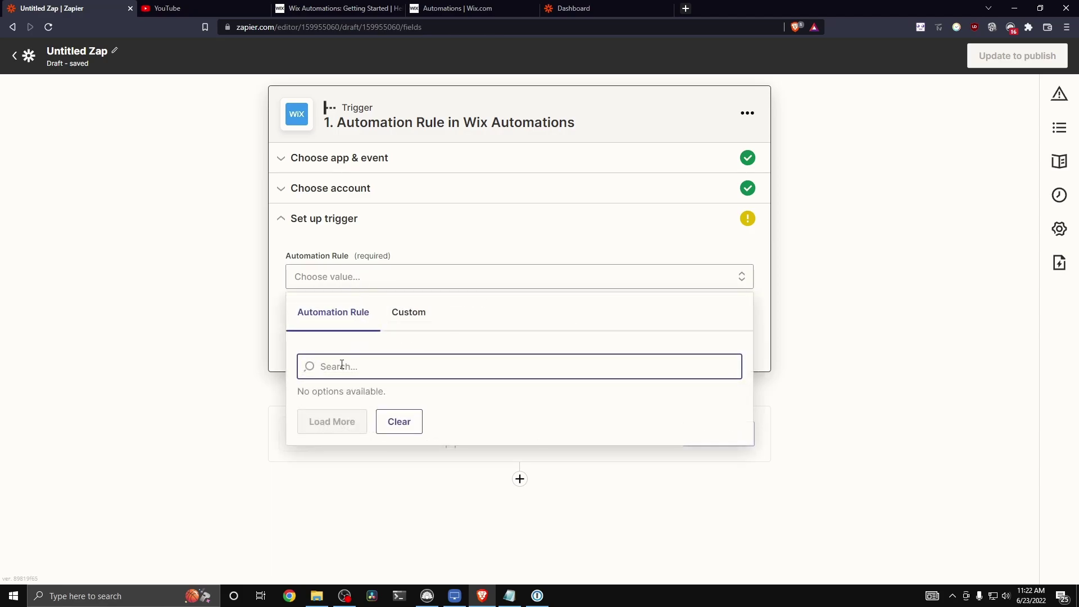
click(409, 312)
click(337, 313)
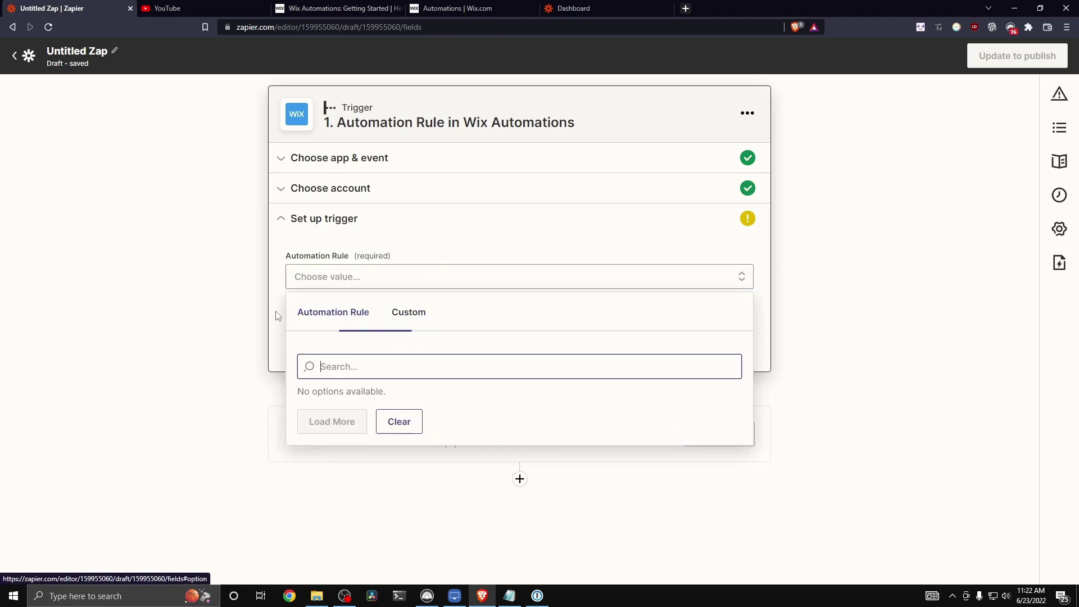
click(181, 281)
click(16, 56)
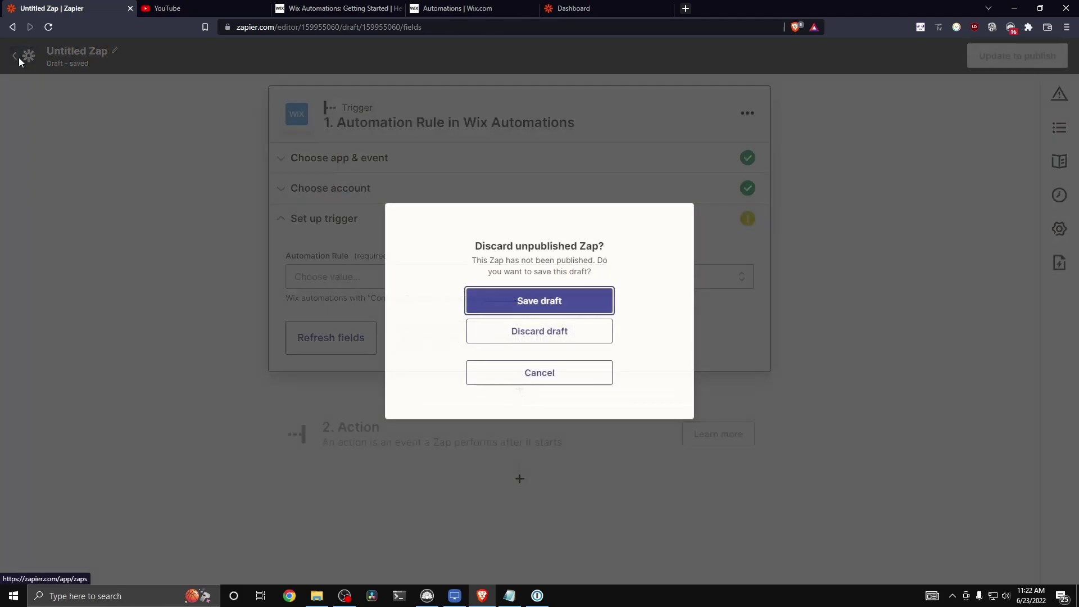
click(545, 336)
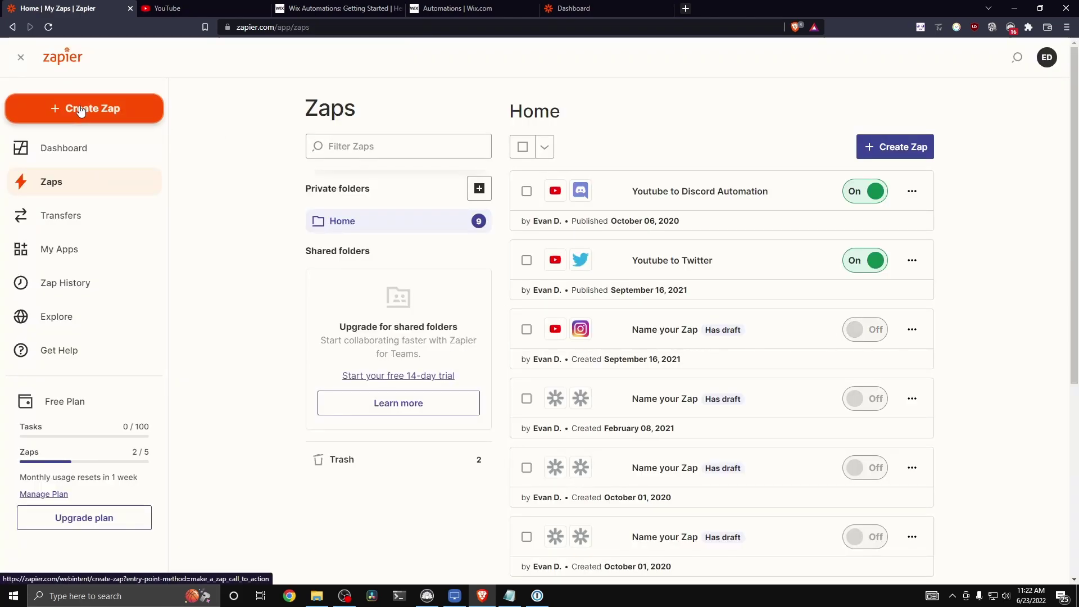
Create a fresh Zap triggered by the Wix Automations Automation Rule event.
click(82, 110)
text(Wix )
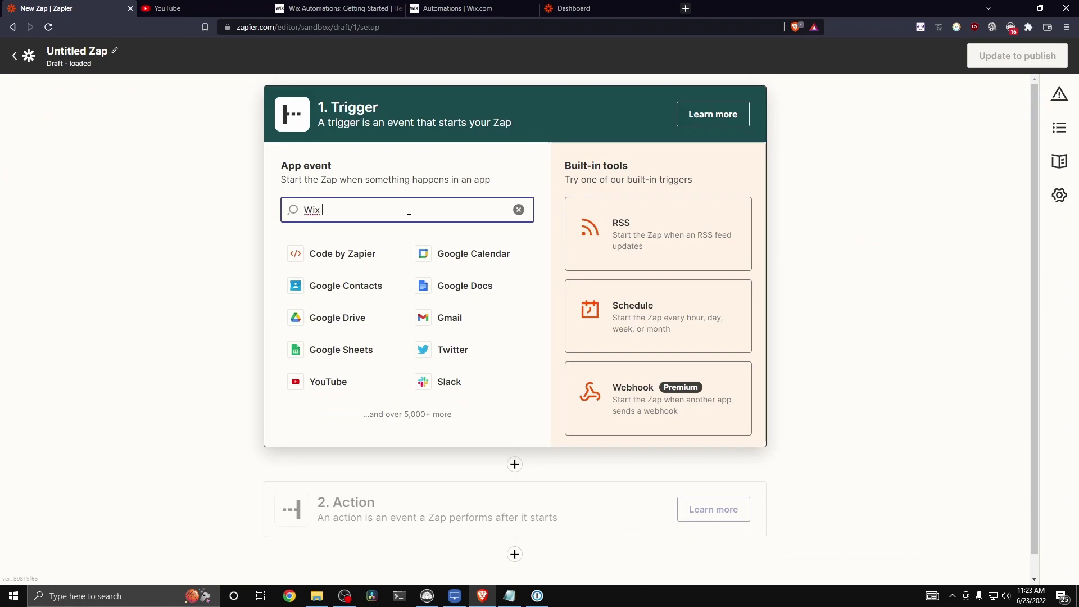
text(Automations)
click(410, 248)
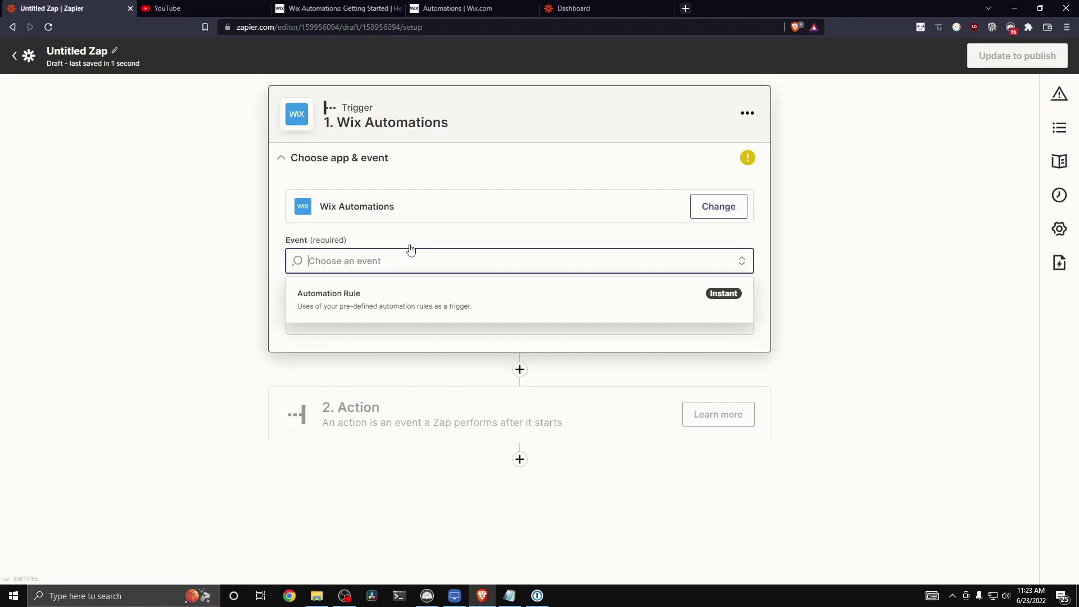
click(365, 312)
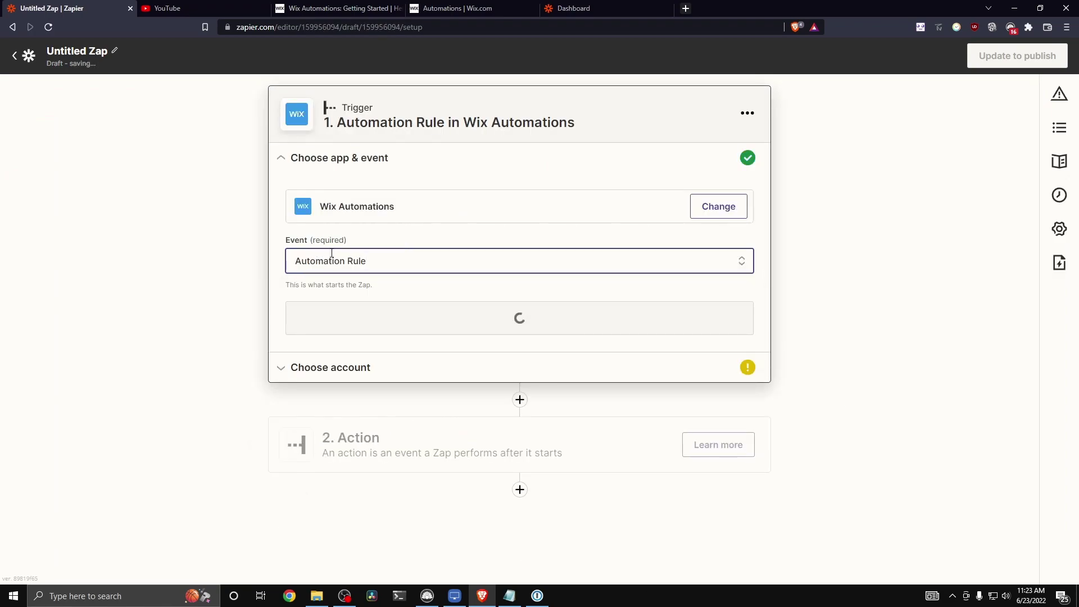
click(522, 321)
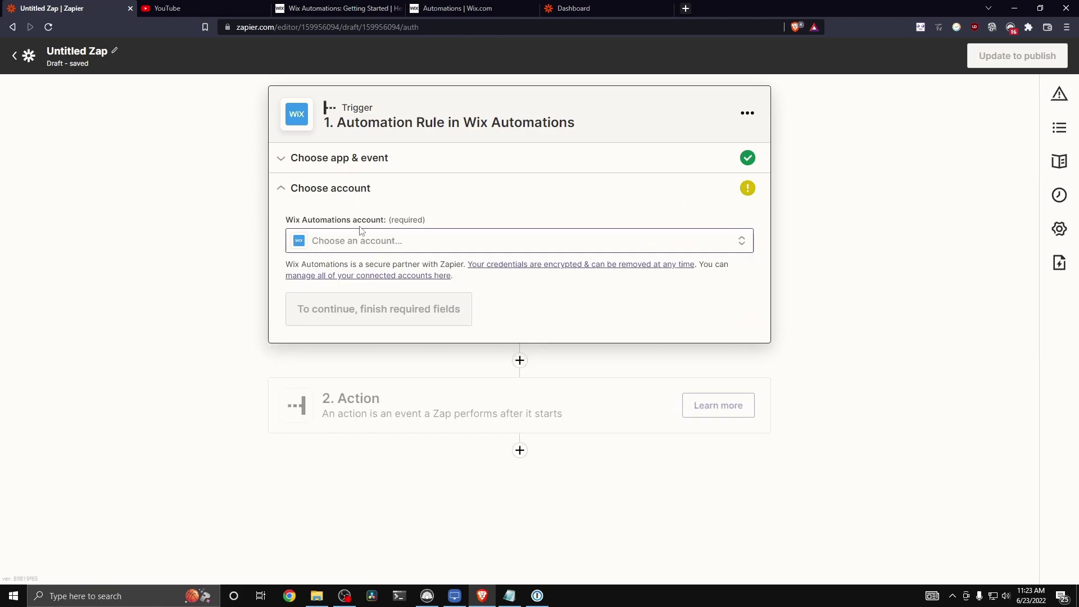
Select the connected Wix site account and the 'Youtube Tutorial' automation rule.
click(436, 242)
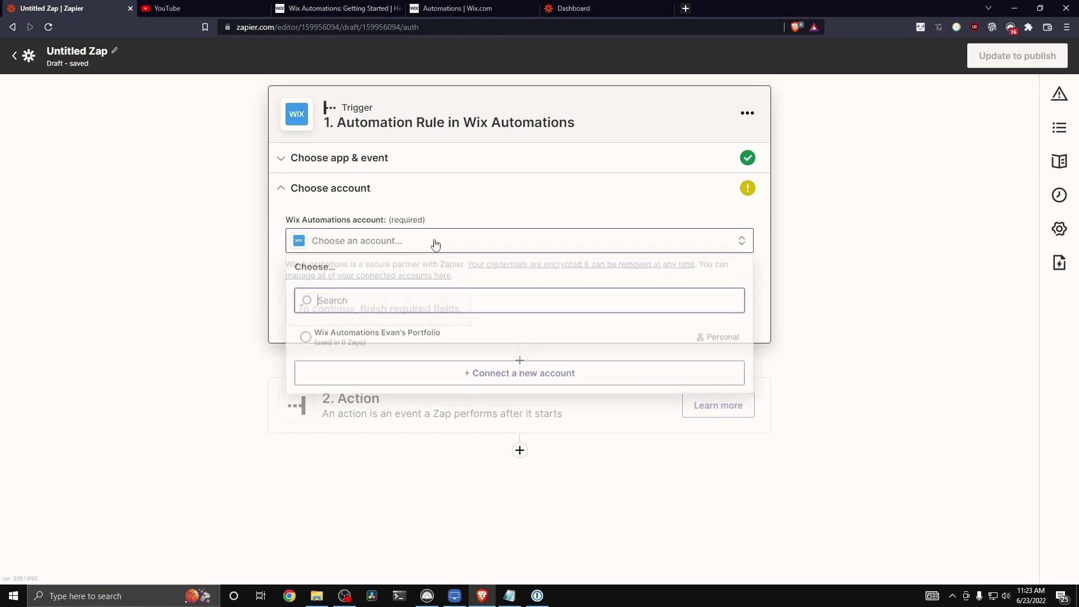
click(355, 339)
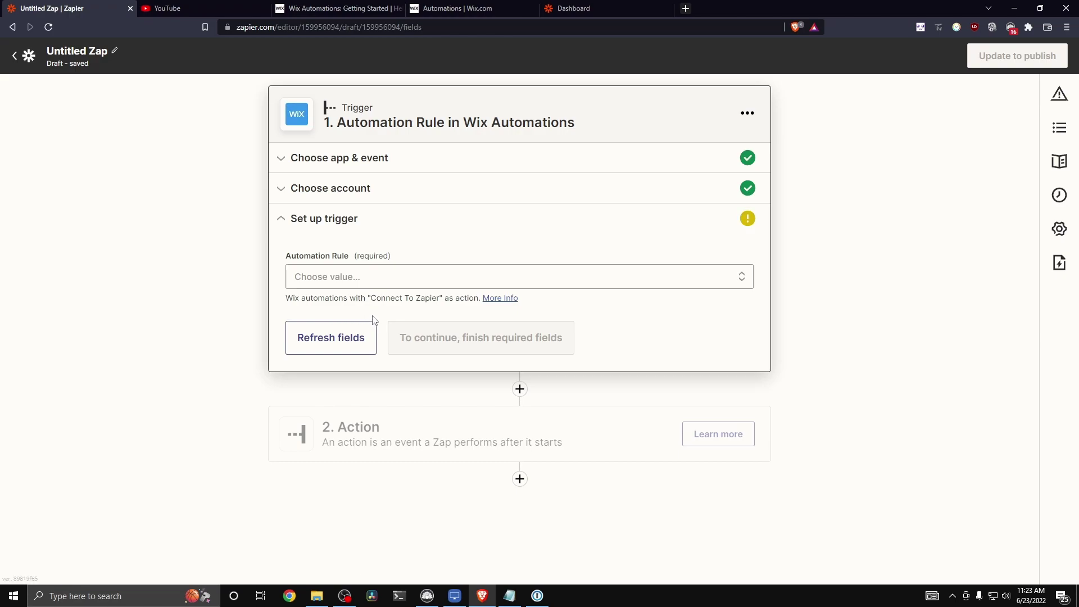
click(552, 277)
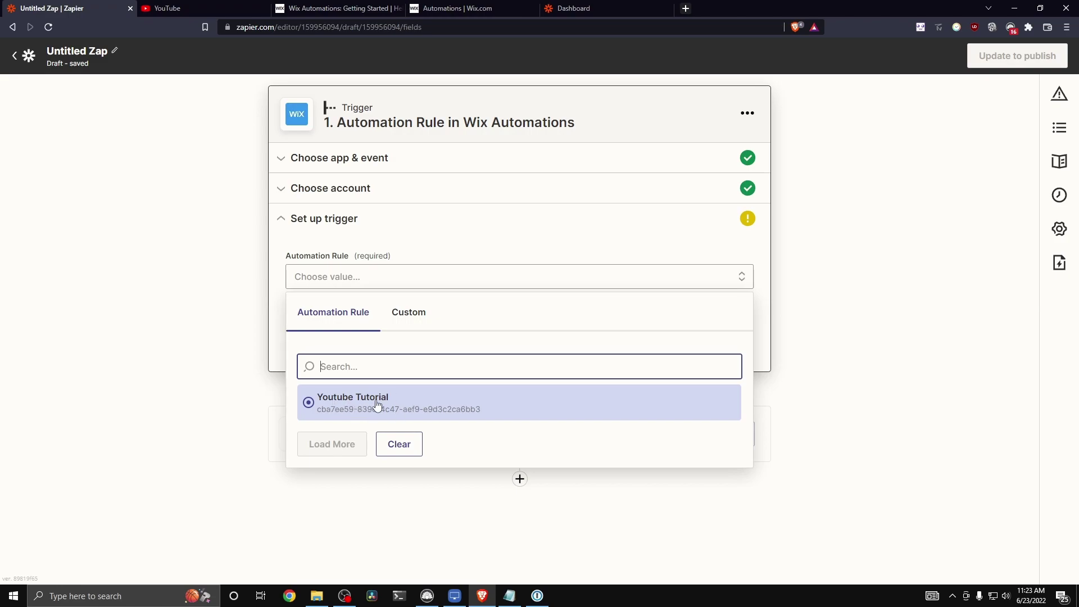
click(376, 406)
click(443, 348)
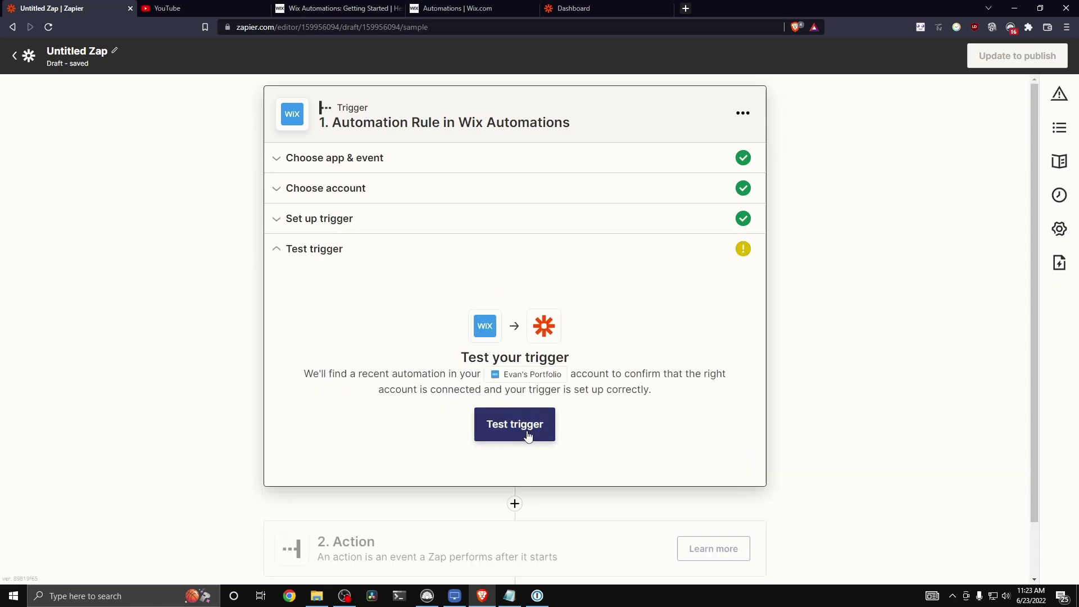
Test the trigger, review the returned sample automation data, and continue to the Action step.
click(528, 436)
drag(434, 296, 544, 309)
click(543, 308)
scroll(729, 307, down, 2)
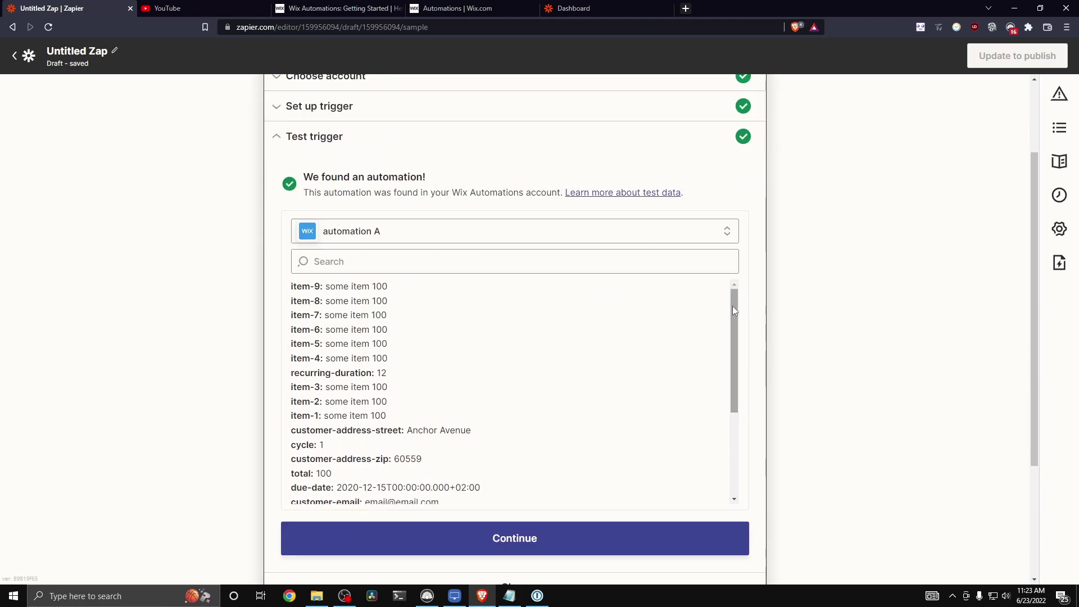
scroll(733, 306, down, 3)
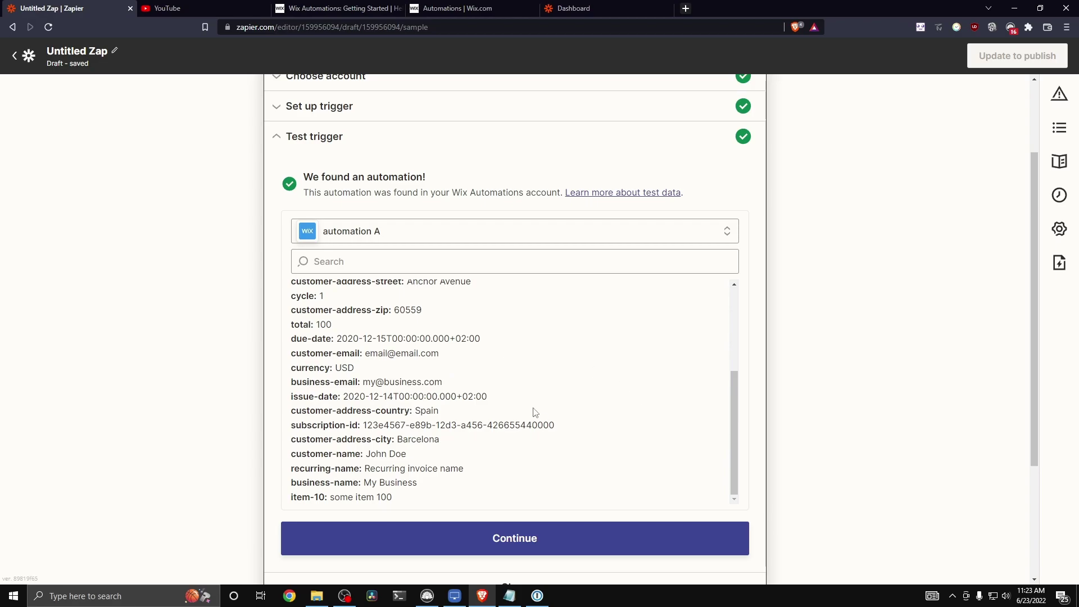
scroll(807, 378, down, 3)
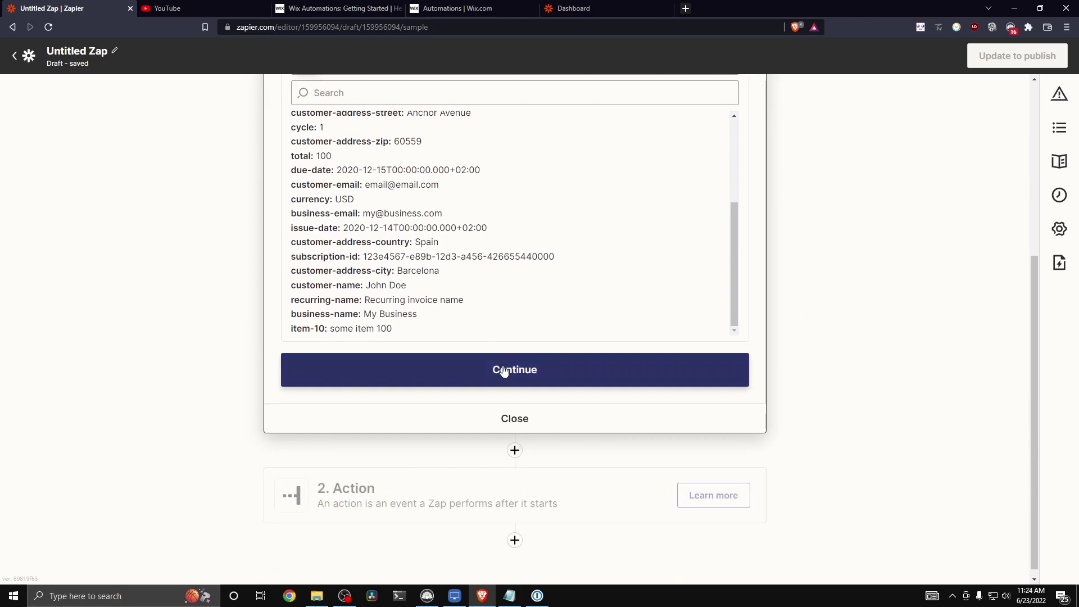
click(504, 372)
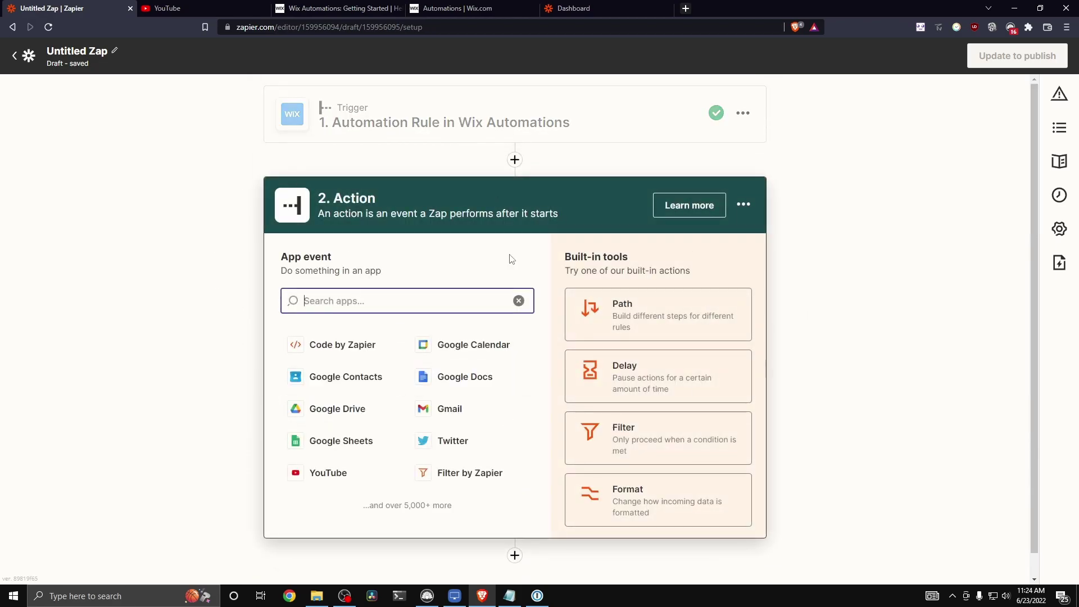